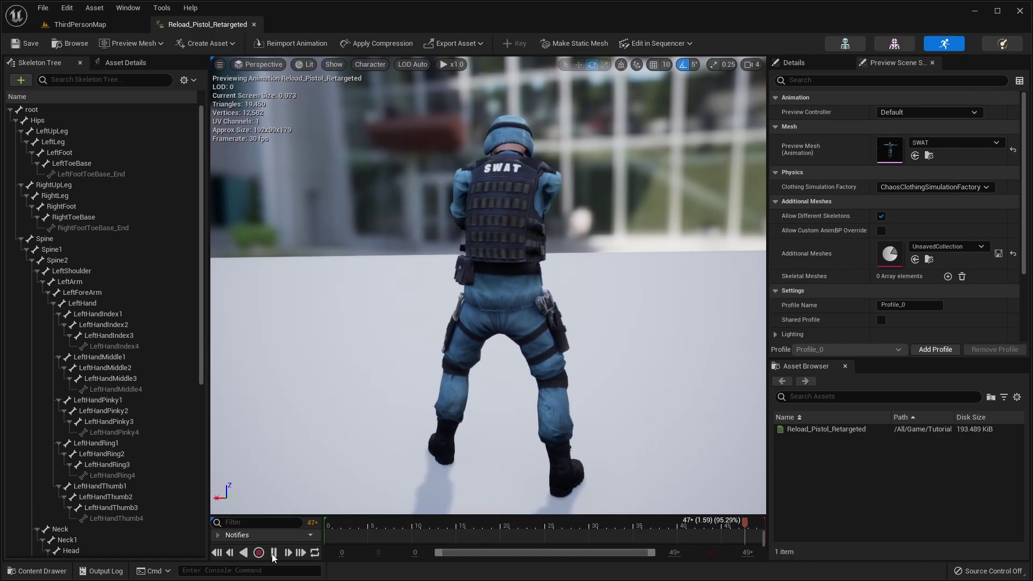
Step: Pause the reload animation at the frame where the left hand clips into the hip
scroll(513, 317, "up", 6)
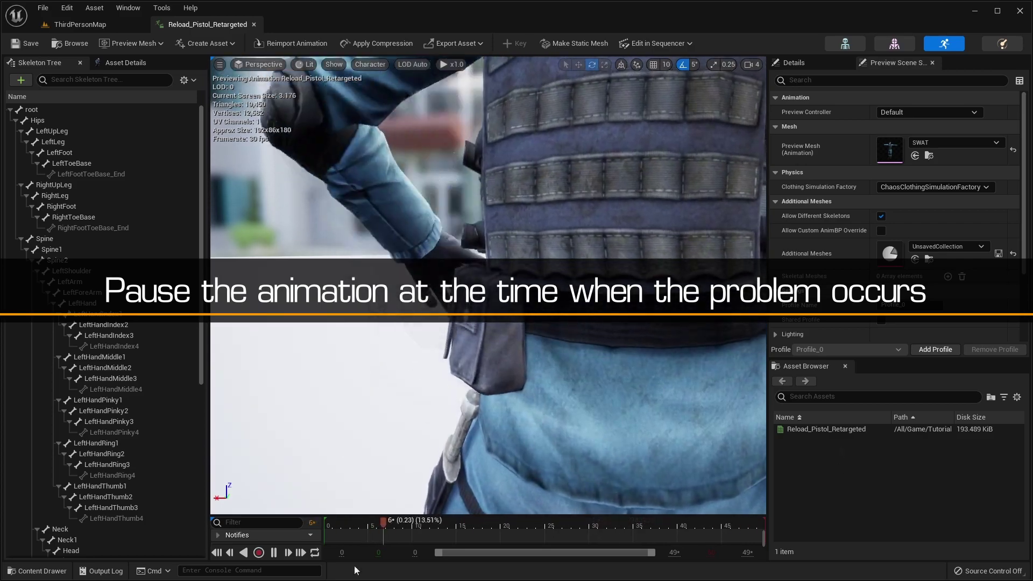
left_click(421, 524)
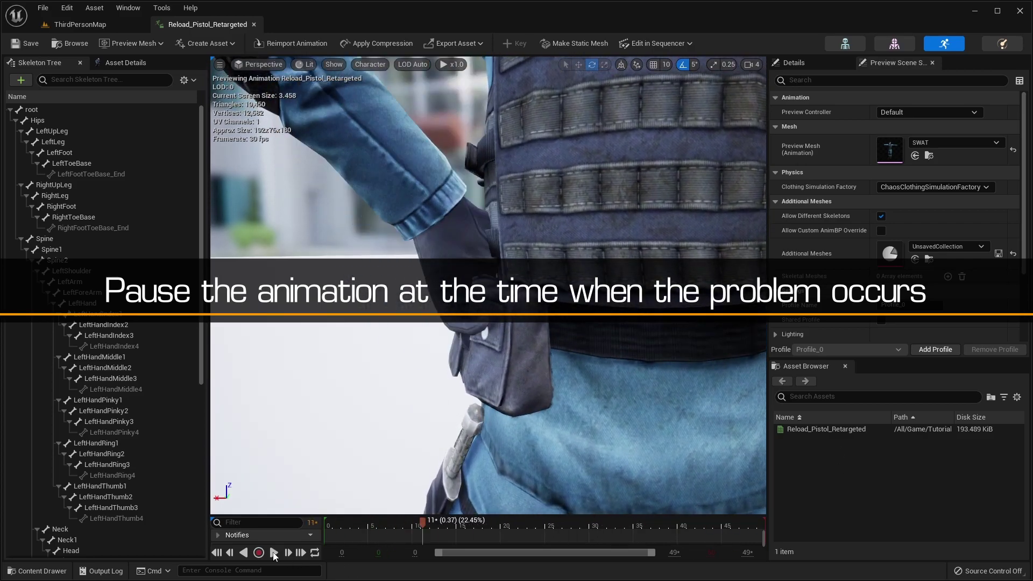
left_click_drag(420, 523, 473, 521)
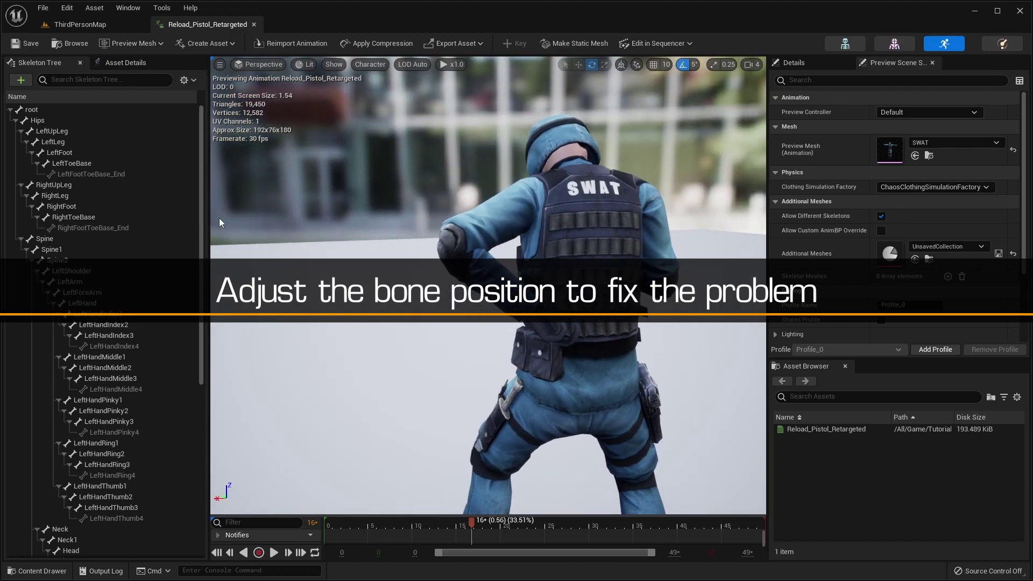
Step: Rotate the LeftArm and LeftForeArm bones to lift the left hand clear of the hip, then replay
left_click(99, 282)
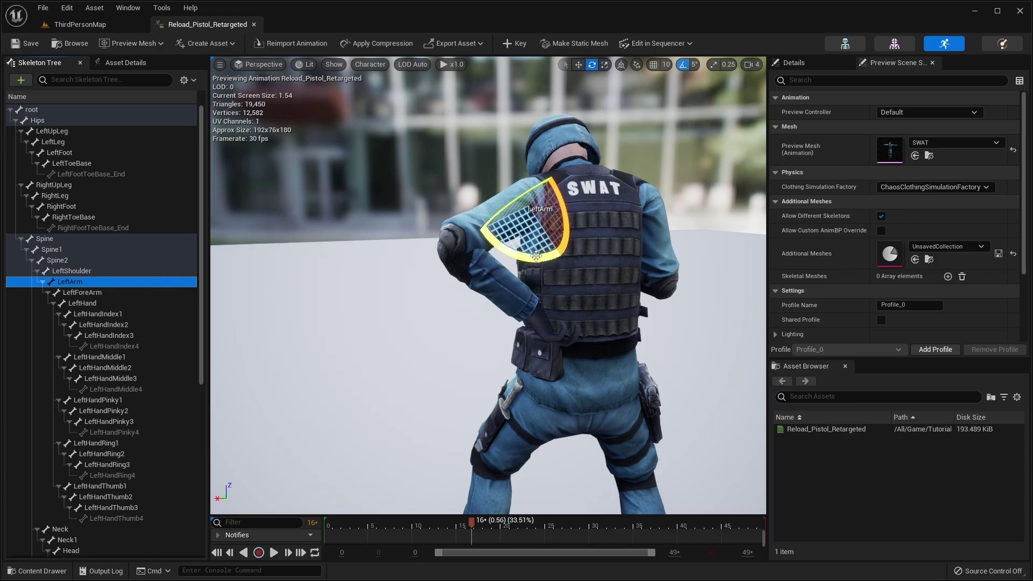
left_click_drag(535, 255, 520, 259)
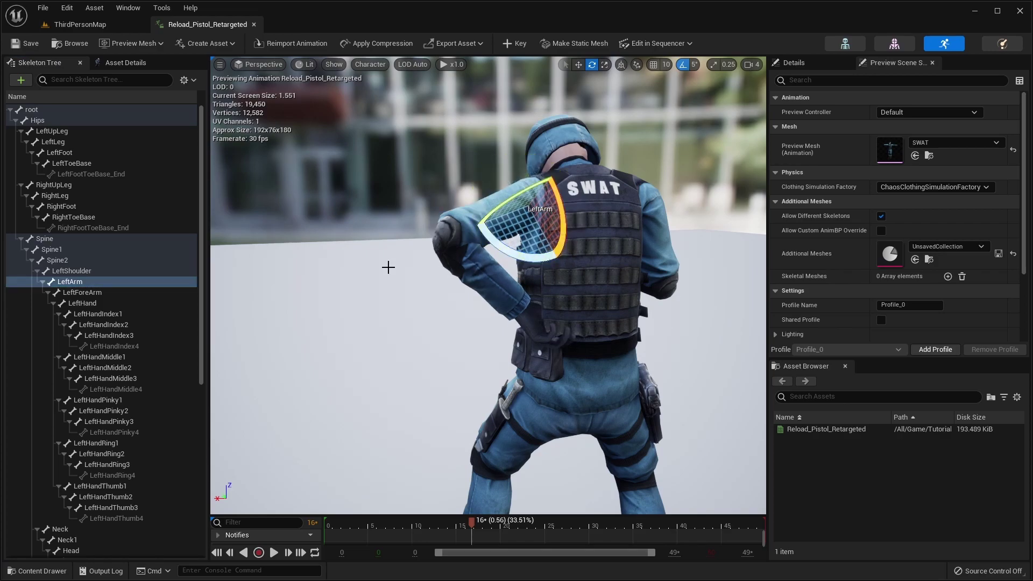
left_click(82, 292)
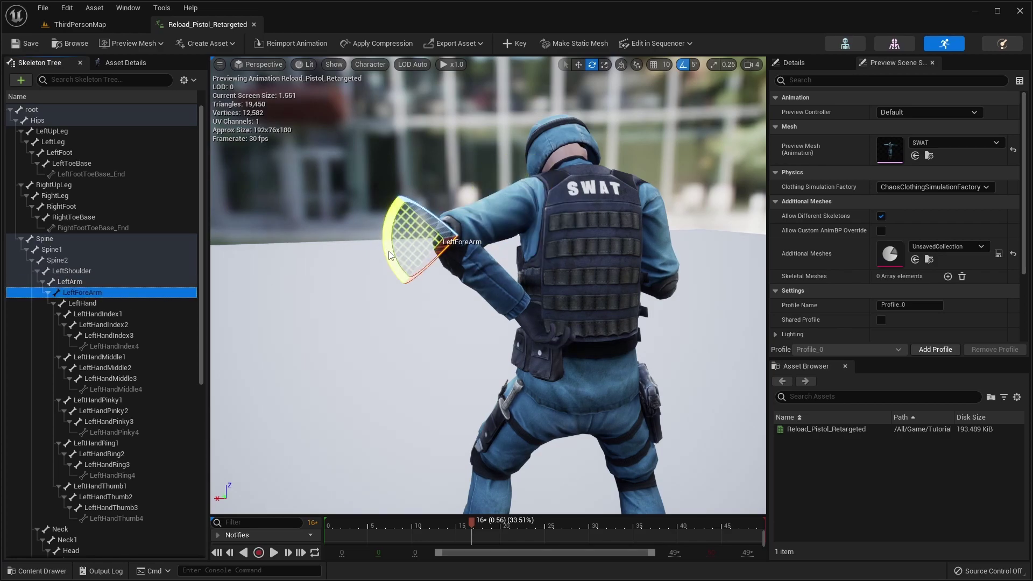
left_click_drag(390, 255, 392, 246)
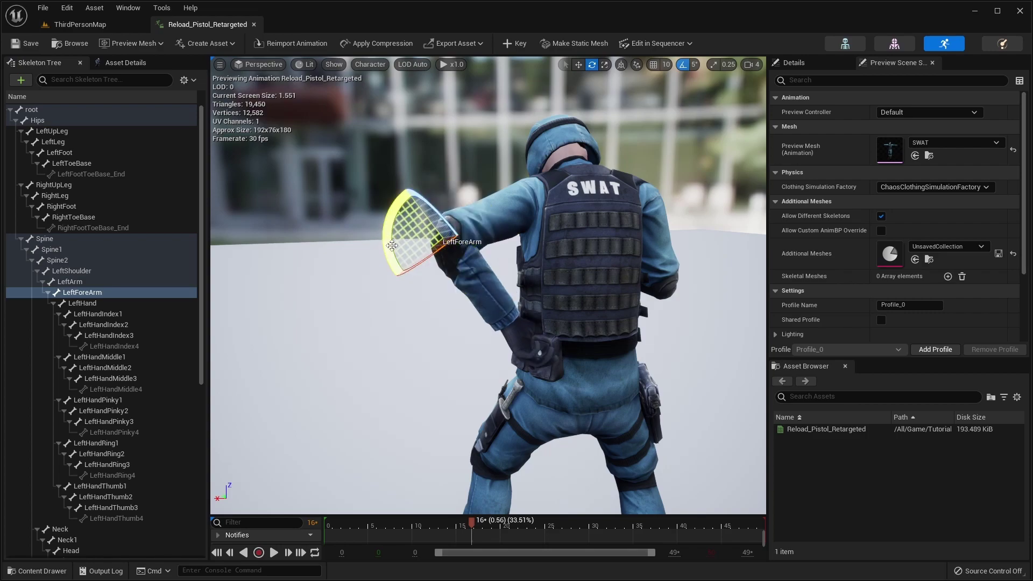
left_click(101, 280)
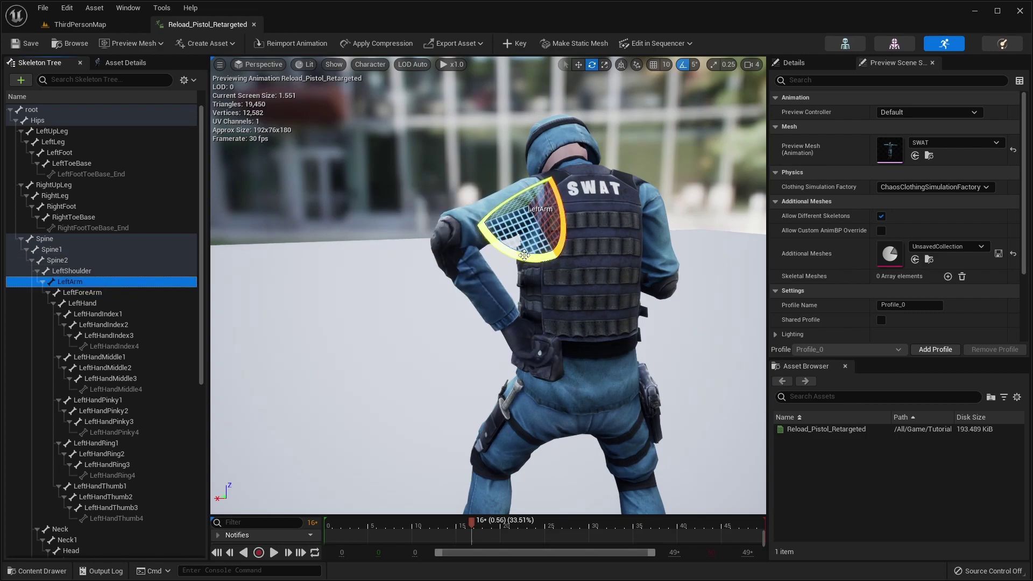
left_click_drag(475, 225, 382, 450)
left_click(383, 450)
left_click(273, 552)
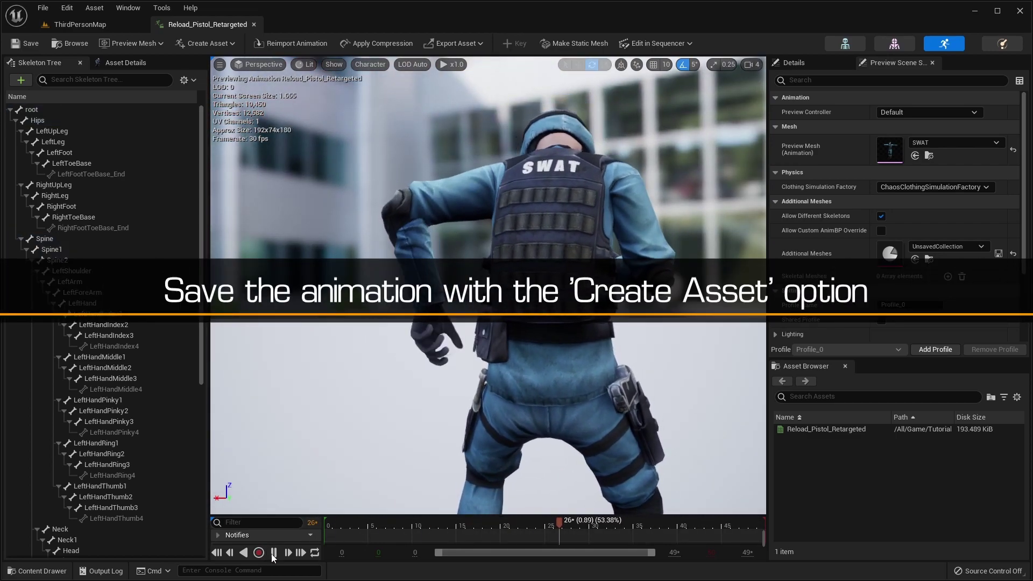
Step: Create a new animation from the current one with preview mesh, named SWAT_Reload_Fixed
left_click(274, 552)
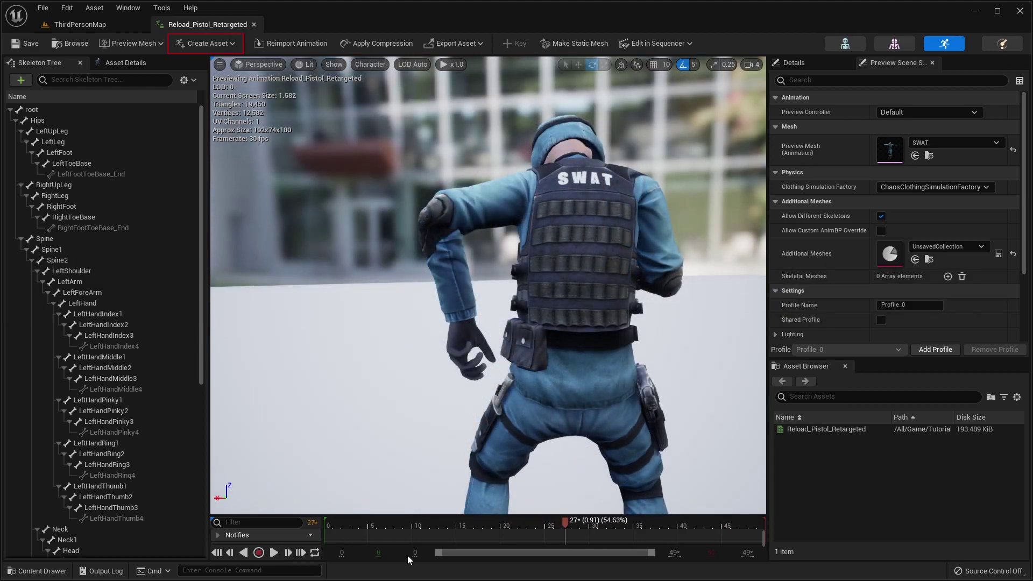
left_click(229, 44)
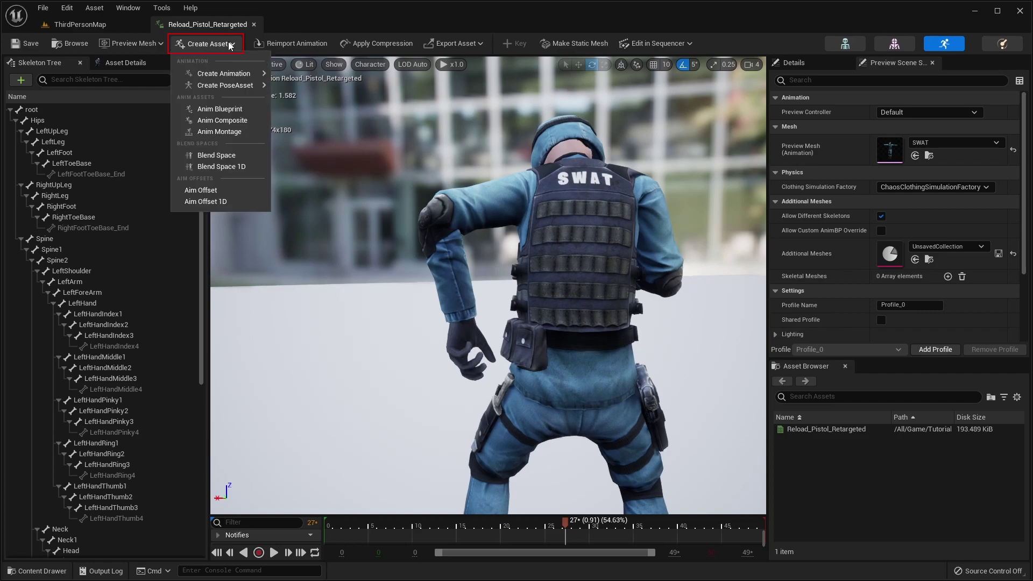
mouse_move(255, 77)
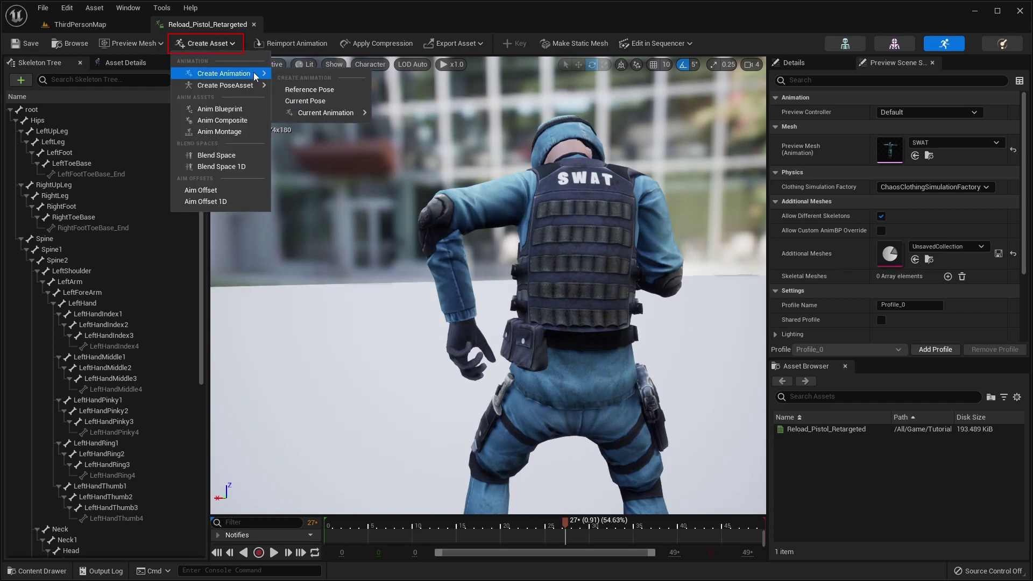
mouse_move(350, 113)
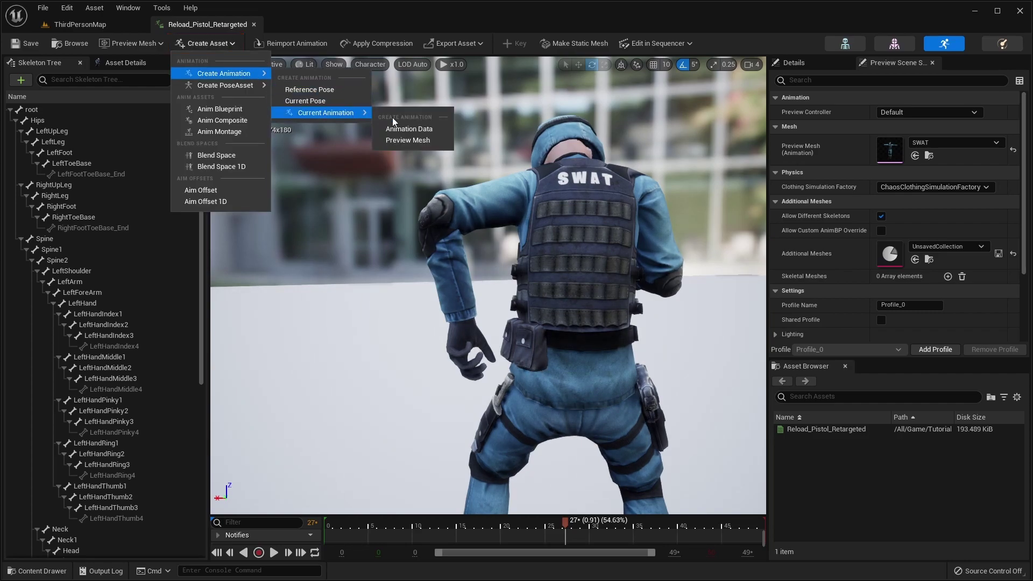
left_click(432, 140)
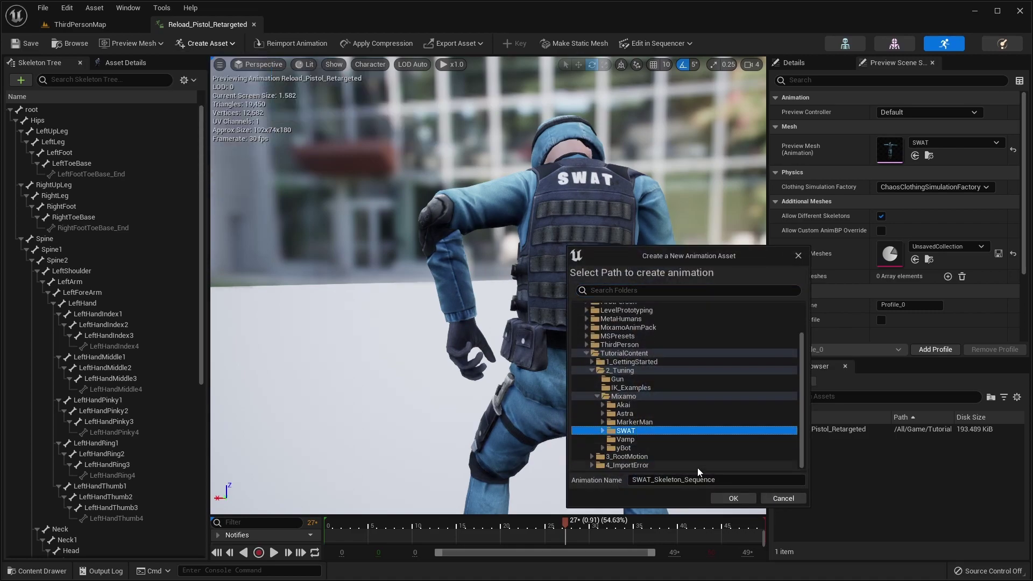
left_click(699, 480)
type("Reload_Fixed")
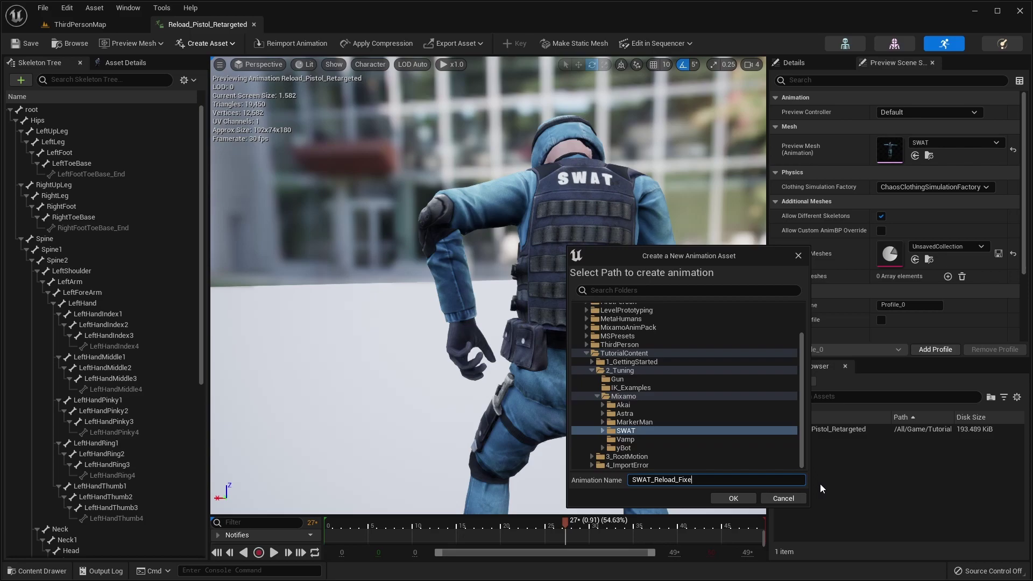
left_click(741, 495)
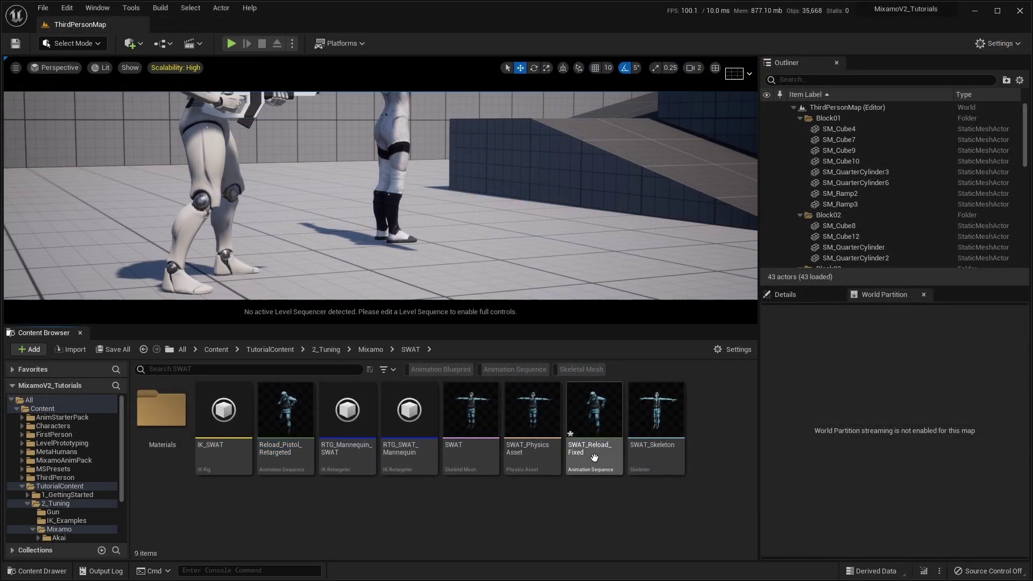
Step: Open SWAT_Reload_Fixed from the Content Browser to review the fixed reload
double_click(594, 430)
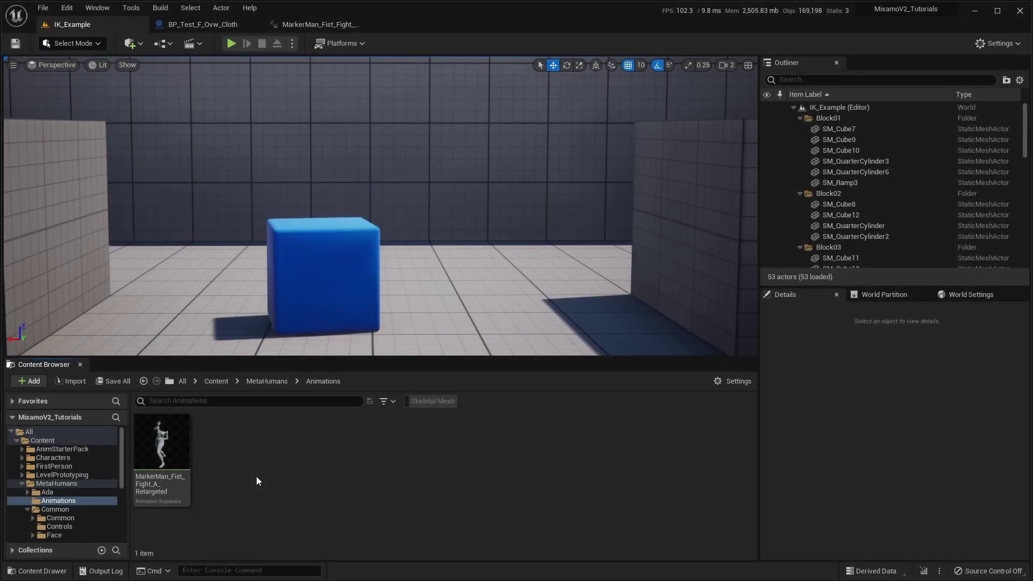
Step: Open MarkerMan_Fist_Fight_A_Retargeted from the Content Browser in the Animation Editor
double_click(183, 483)
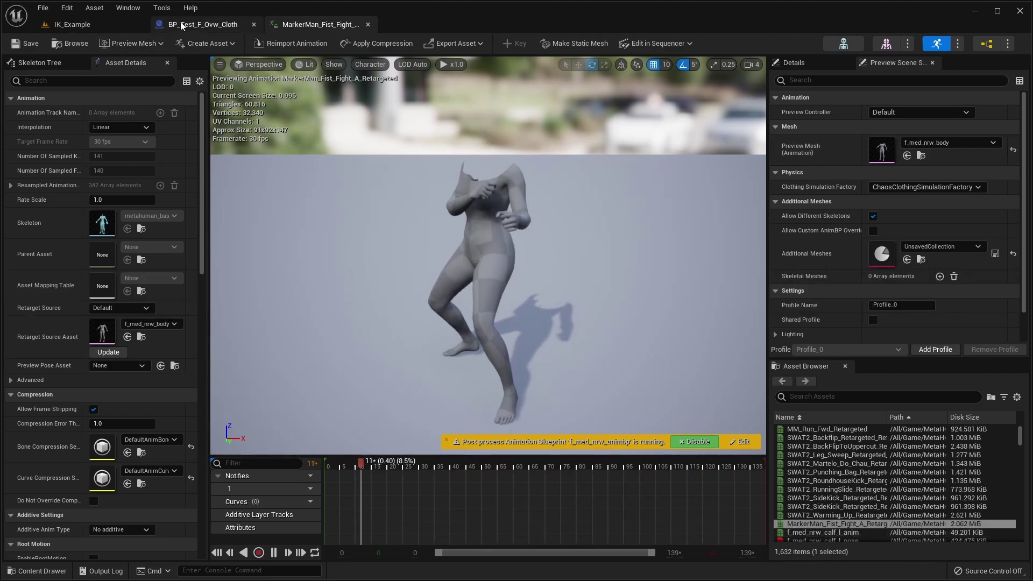
Step: Check which skeletal mesh the BP_Test_F_Ovw_Cloth Body component uses
left_click(203, 24)
left_click(70, 120)
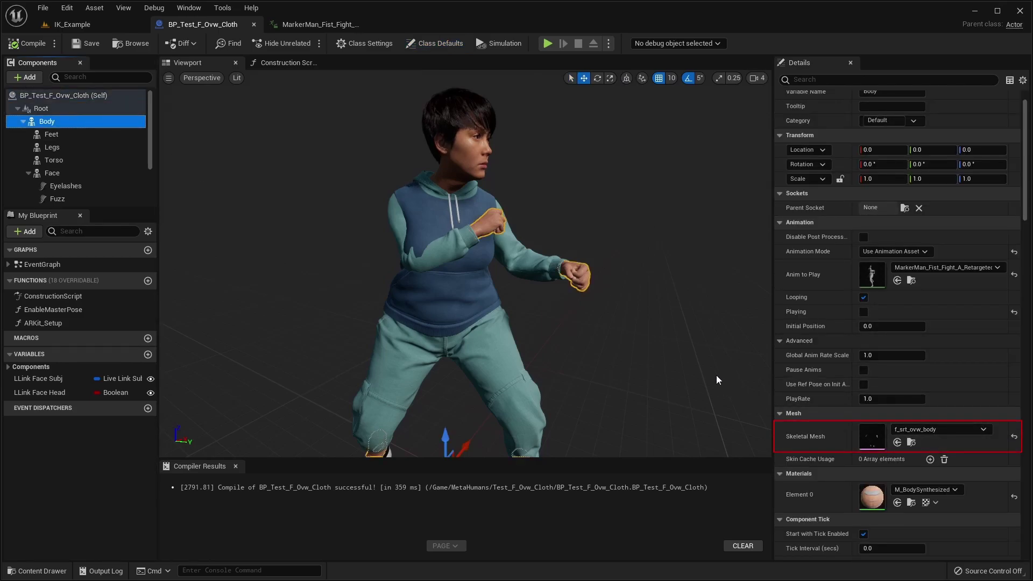
left_click(319, 25)
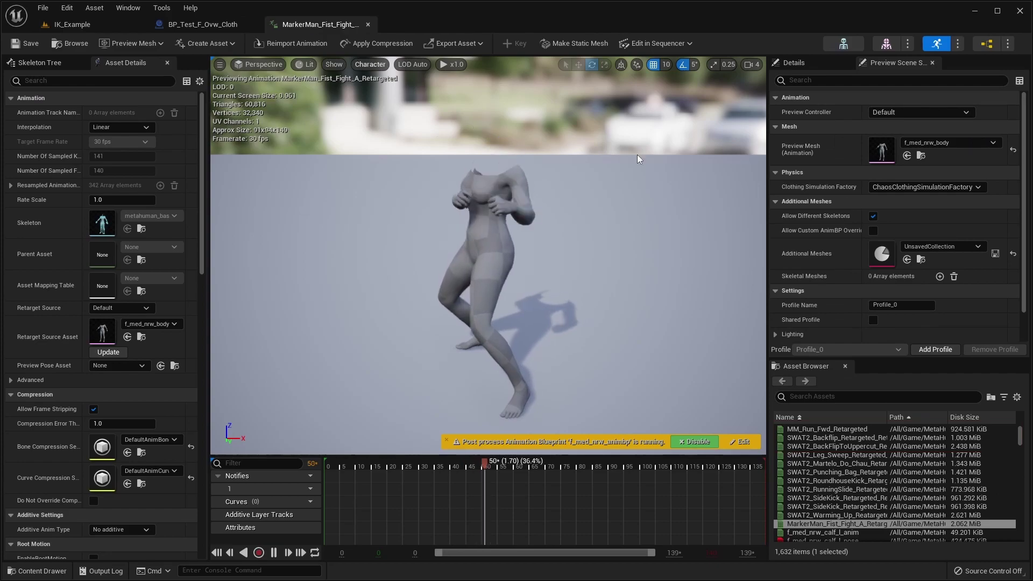
Step: Set the fist fight preview mesh to f_srt_ovw_body
left_click(951, 143)
type("f_srt")
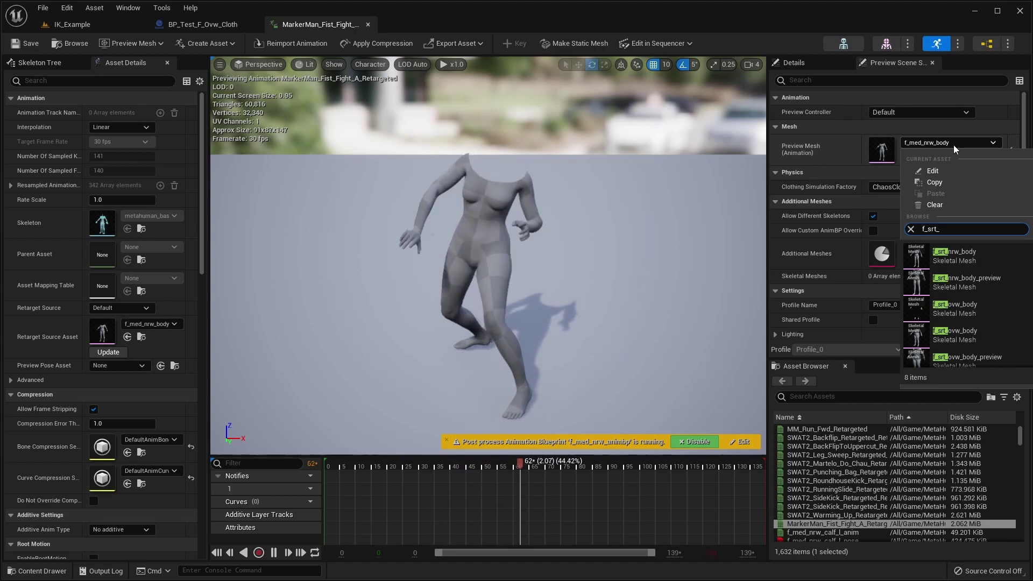
type("_ovw")
key("Return")
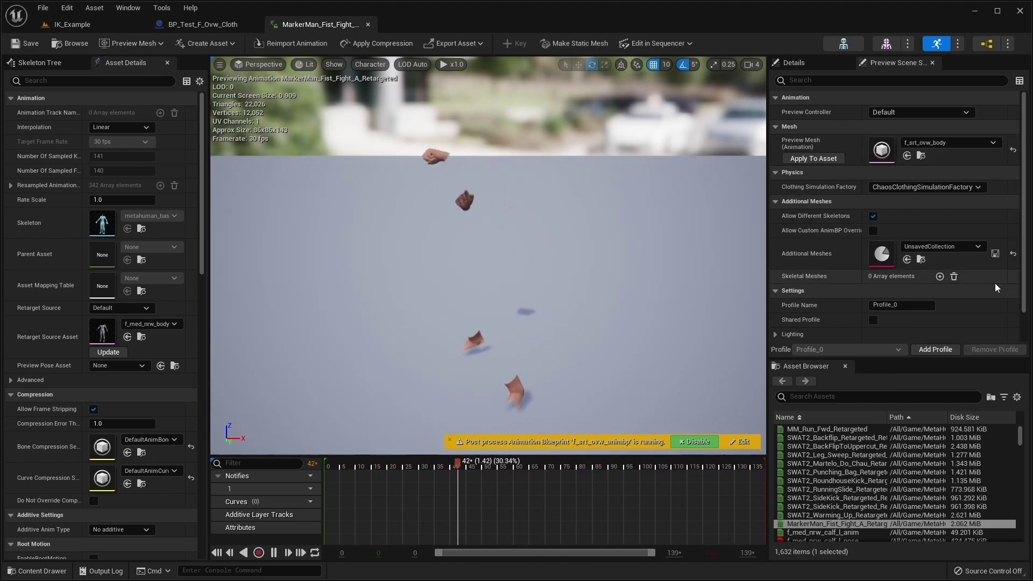
left_click(973, 141)
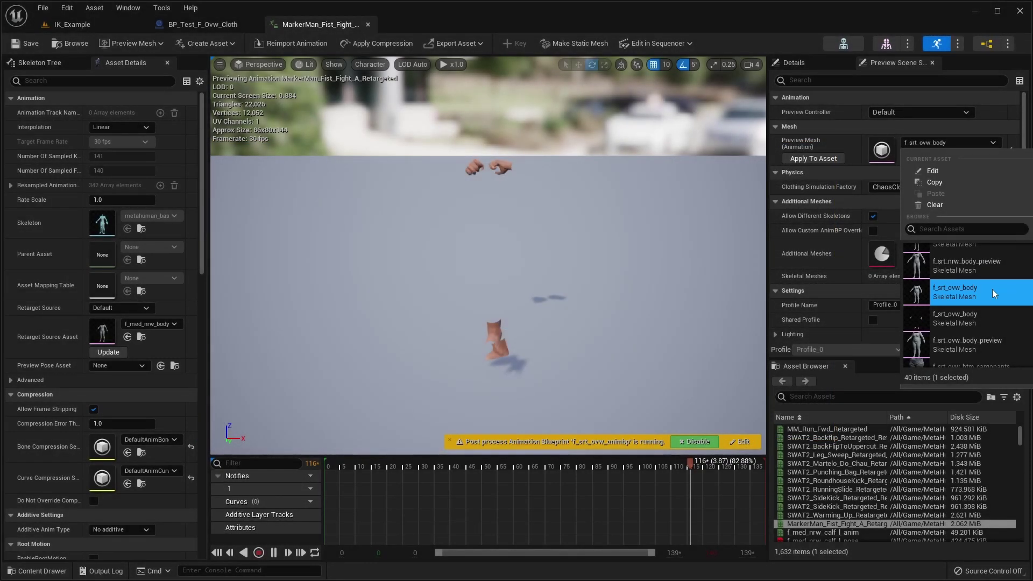
Step: Confirm f_srt_ovw_body as preview mesh and pause the animation at frame 5
left_click(992, 289)
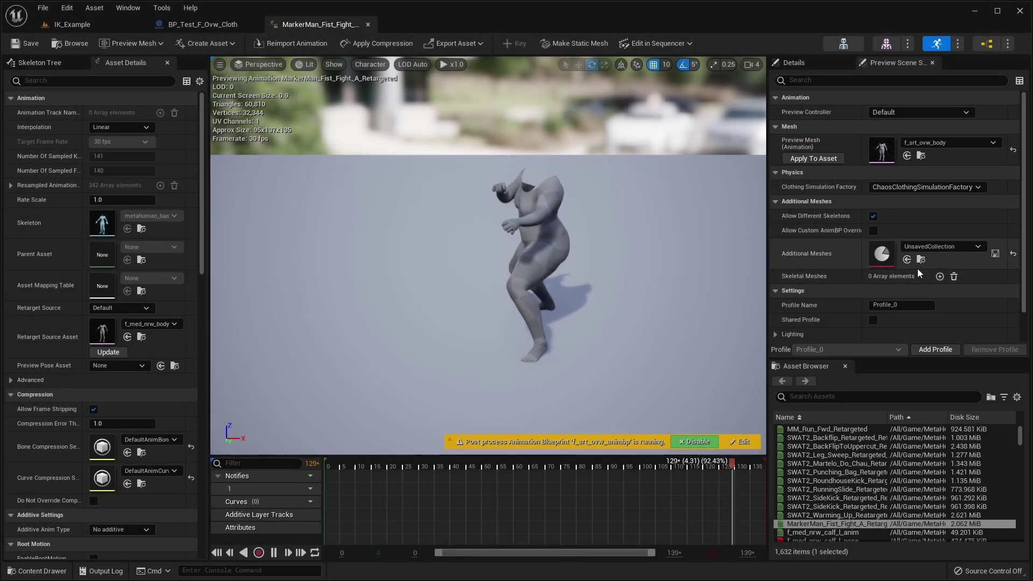
key("space")
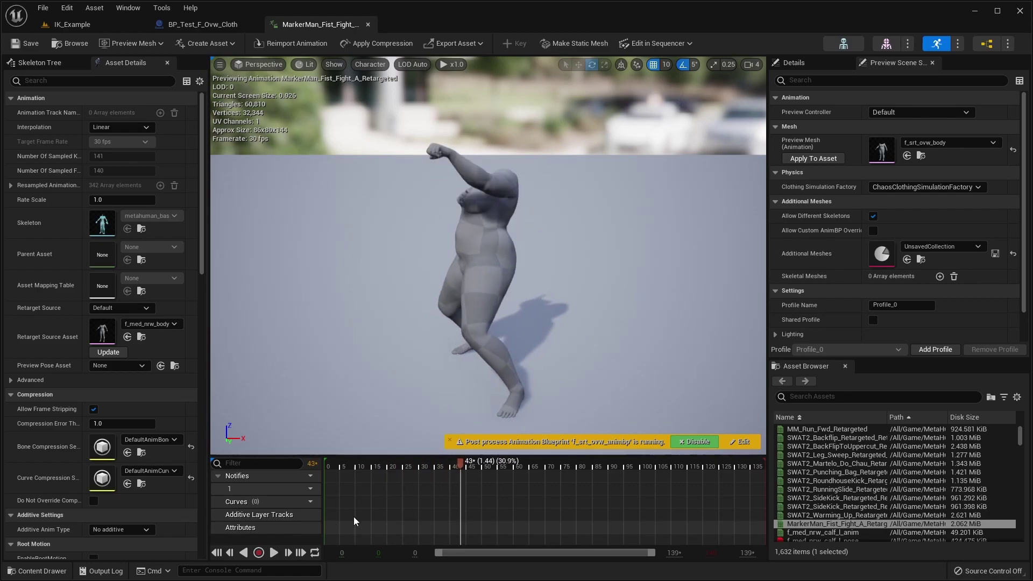
left_click_drag(459, 461, 340, 463)
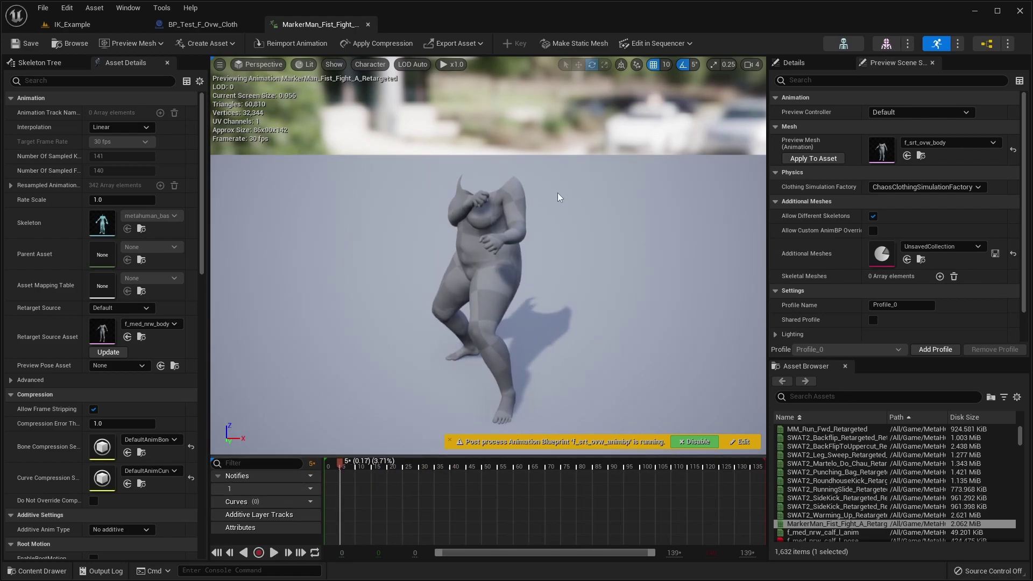
left_click_drag(557, 192, 524, 213)
Step: Rotate the upperarm_r bone about 10 degrees so the right arm clears the chest
scroll(542, 211, "up", 3)
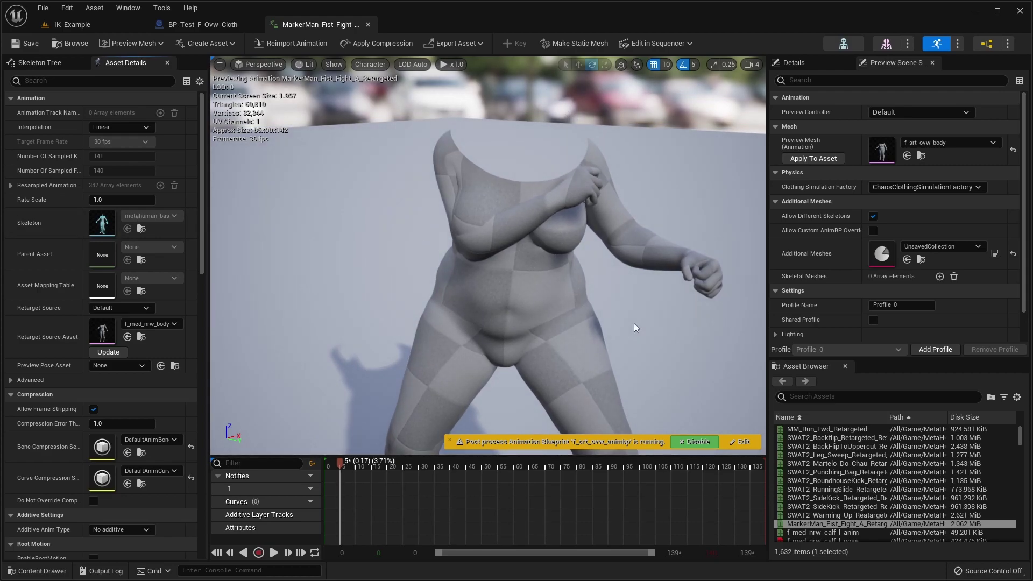
left_click(67, 61)
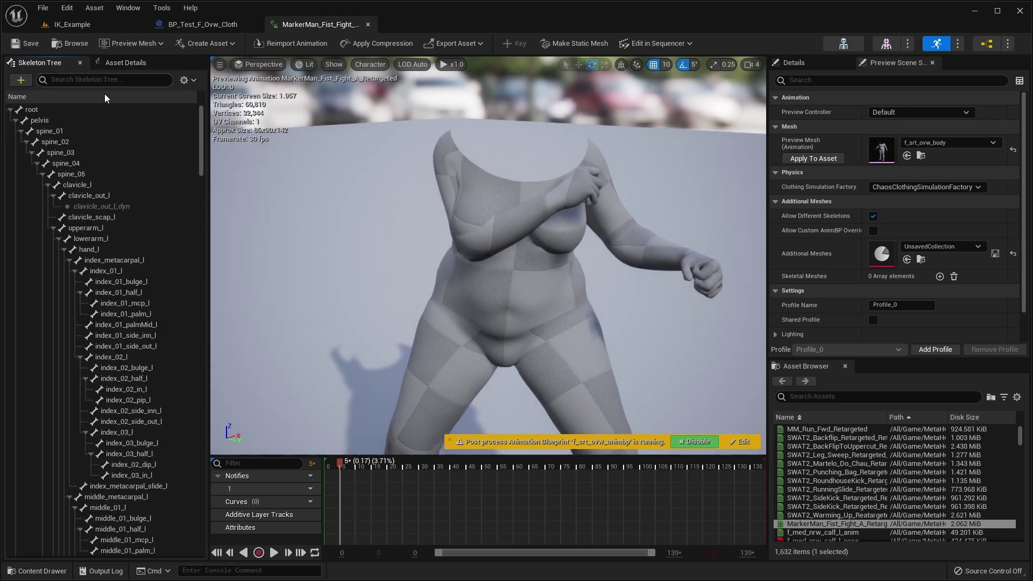
left_click_drag(204, 120, 200, 279)
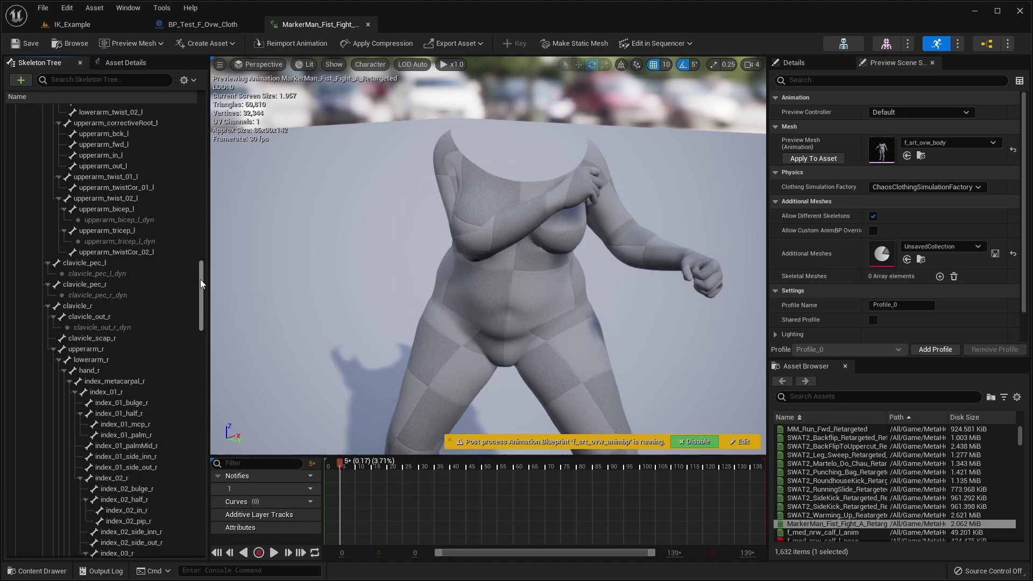
left_click(103, 351)
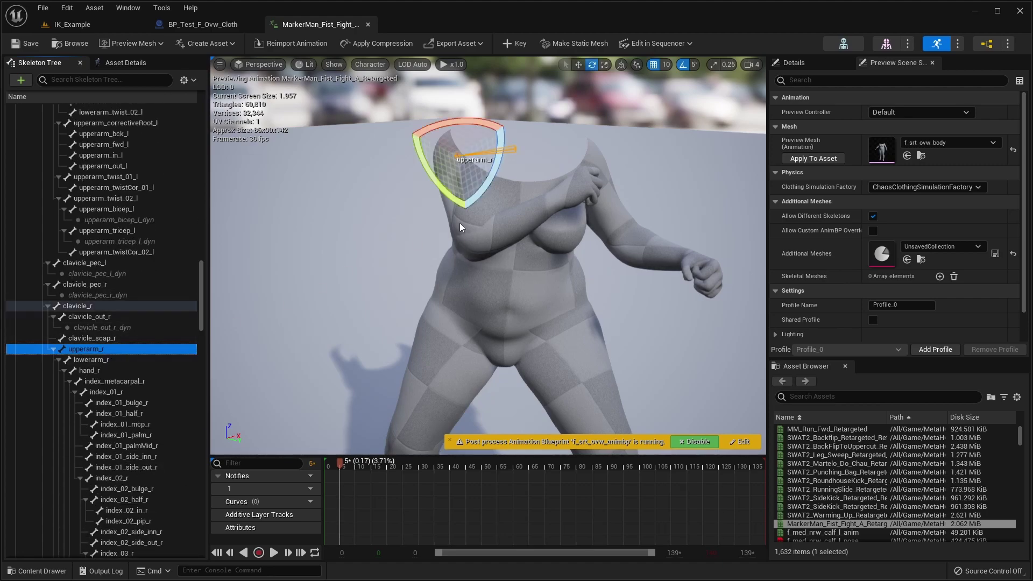
left_click_drag(550, 233, 514, 235)
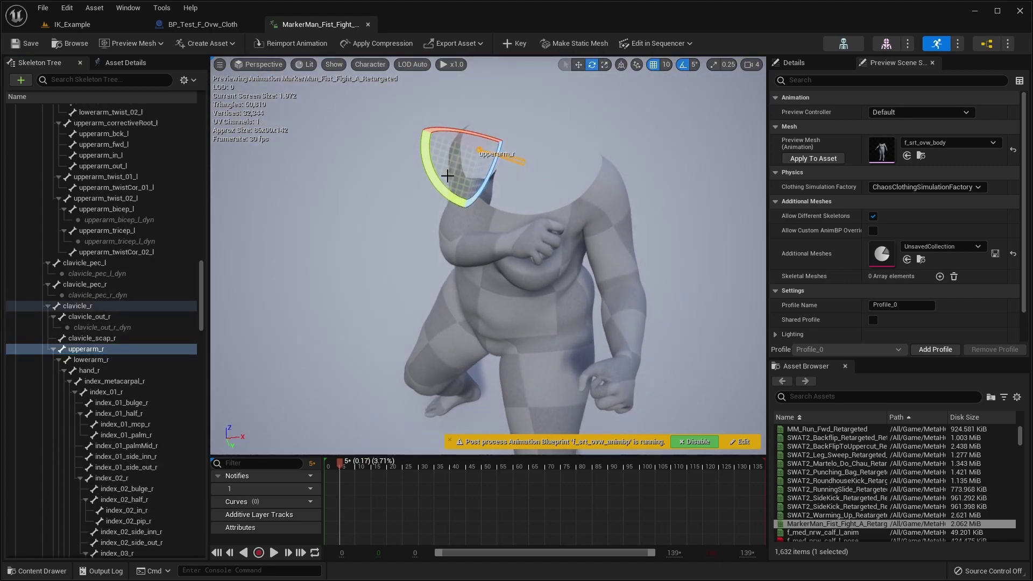
left_click_drag(447, 176, 467, 153)
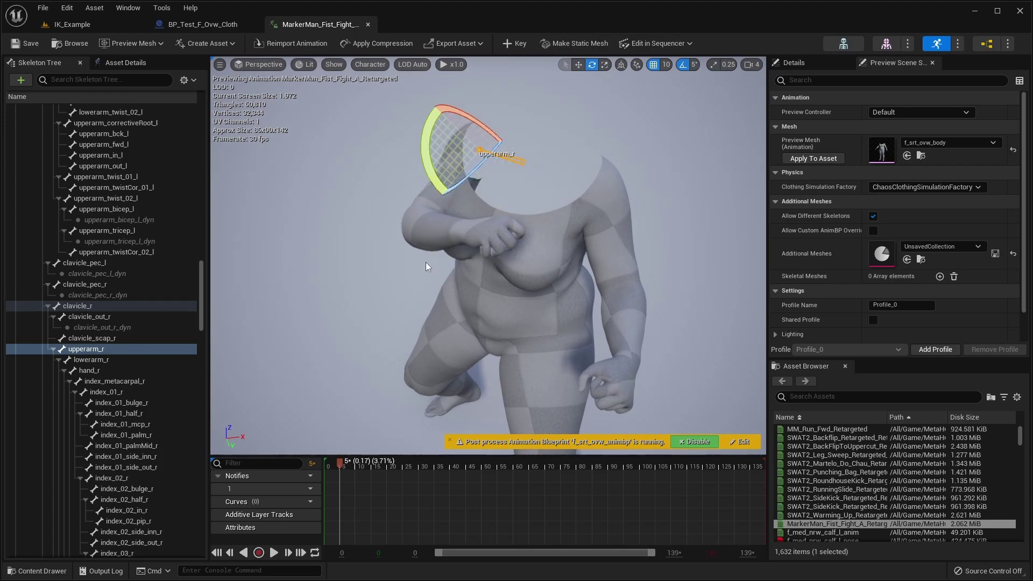
left_click_drag(466, 191, 486, 173)
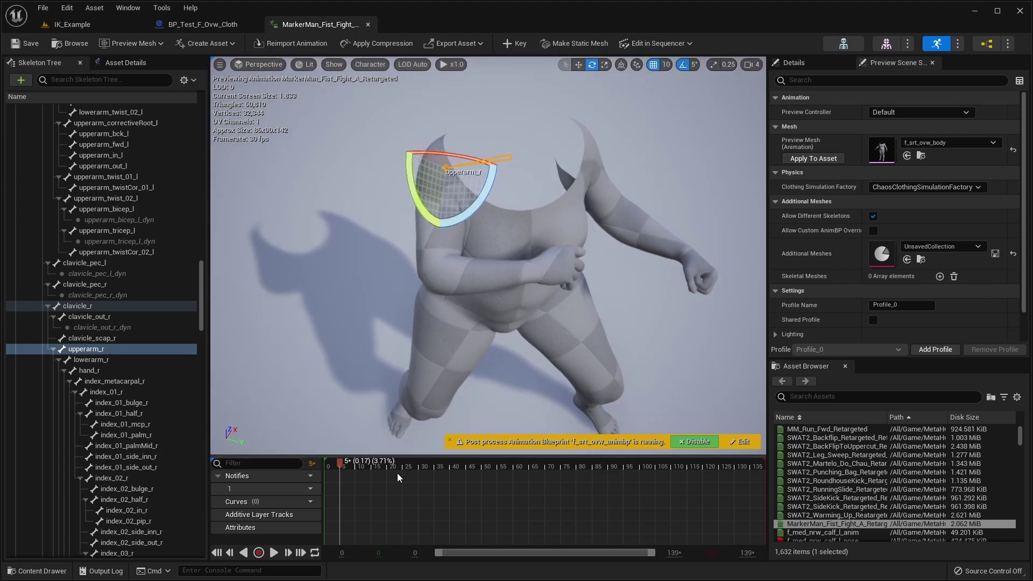
mouse_move(337, 460)
left_mouse_down()
mouse_move(437, 463)
mouse_move(441, 453)
mouse_move(369, 441)
mouse_move(323, 453)
left_mouse_up()
left_click_drag(617, 366, 645, 325)
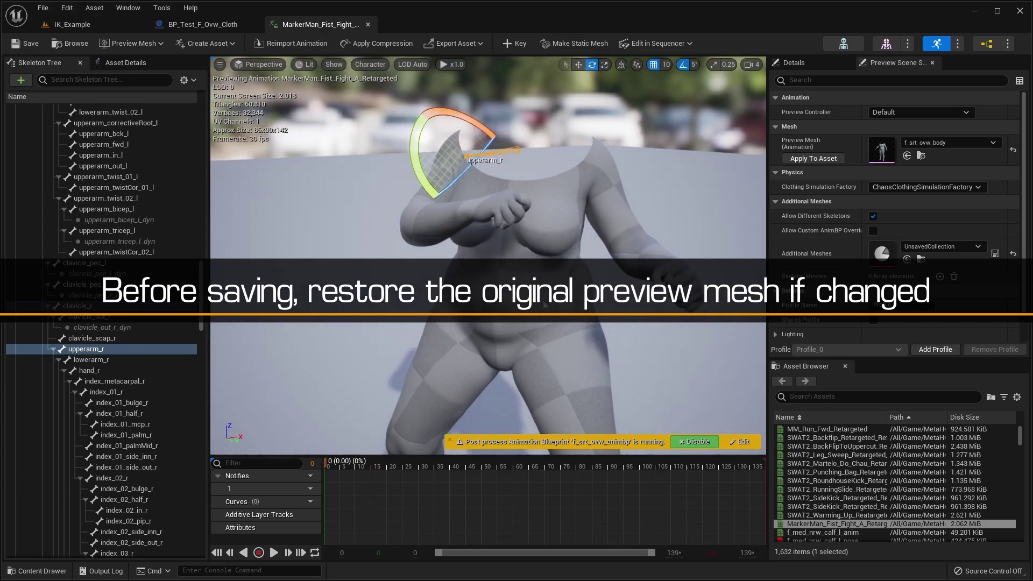
Step: Switch the preview mesh back to f_med_nrw_body and disable the post-process Animation Blueprint
left_click(359, 311)
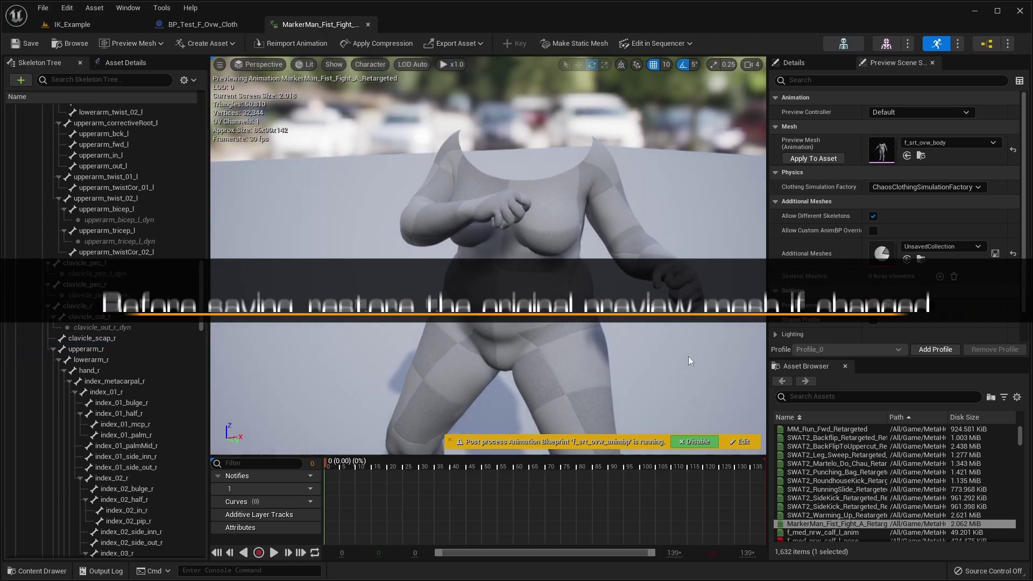
left_click(962, 143)
type("f_med_nrw")
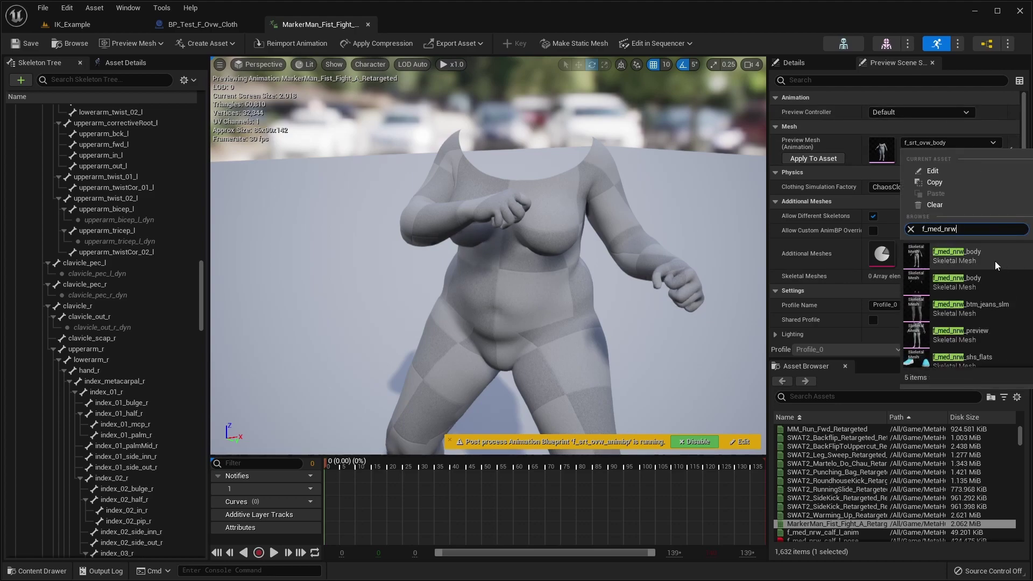
left_click(996, 263)
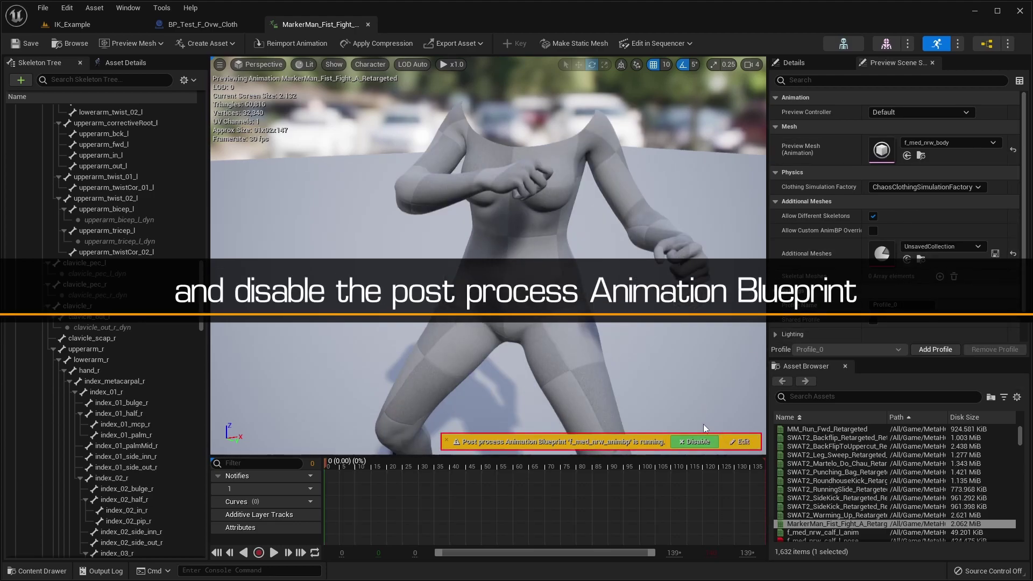
left_click(695, 441)
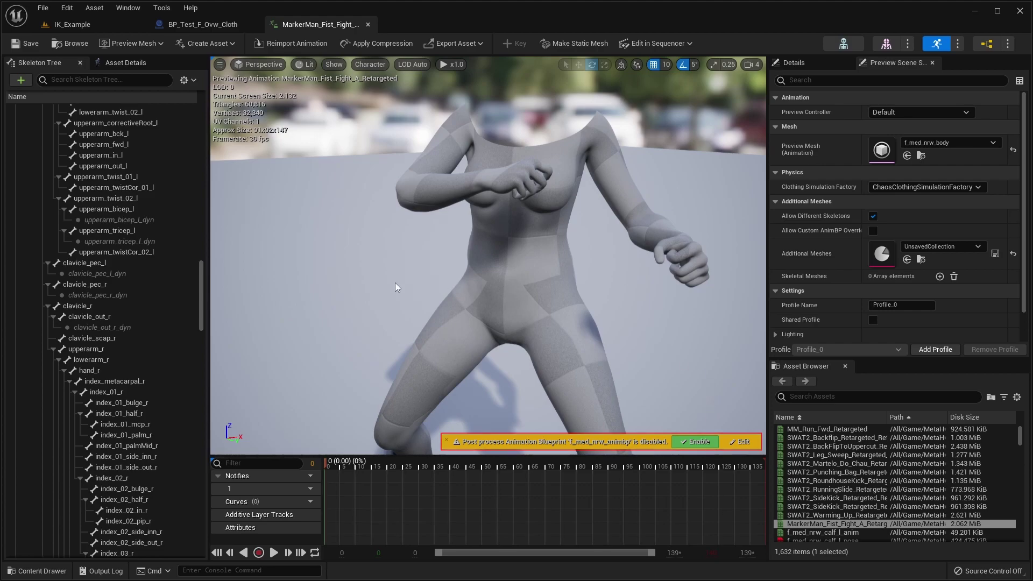
Step: Create a new animation from the current one in the Animations folder and edit its name
left_click(207, 43)
mouse_move(230, 78)
mouse_move(323, 106)
left_click(405, 120)
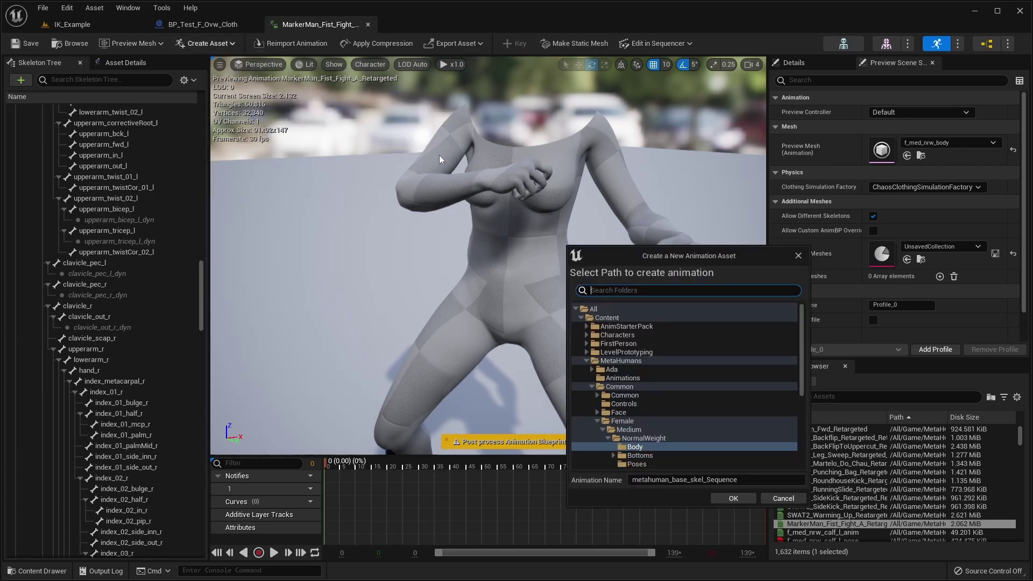
left_click(646, 378)
left_click(751, 480)
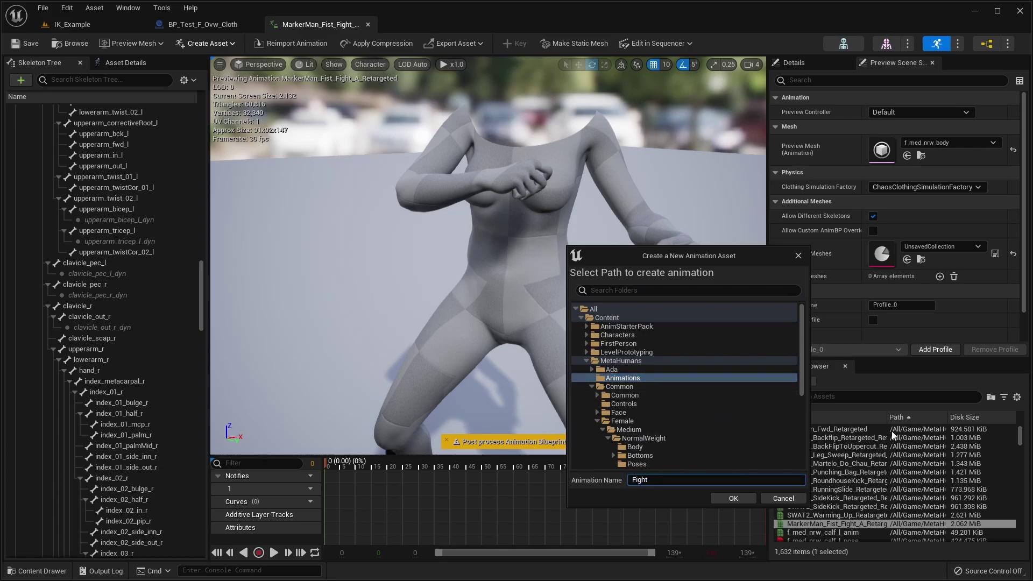
Step: Confirm the Fight_fixed asset, assign it as the Body's Anim to Play, and enable Playing
left_click(733, 498)
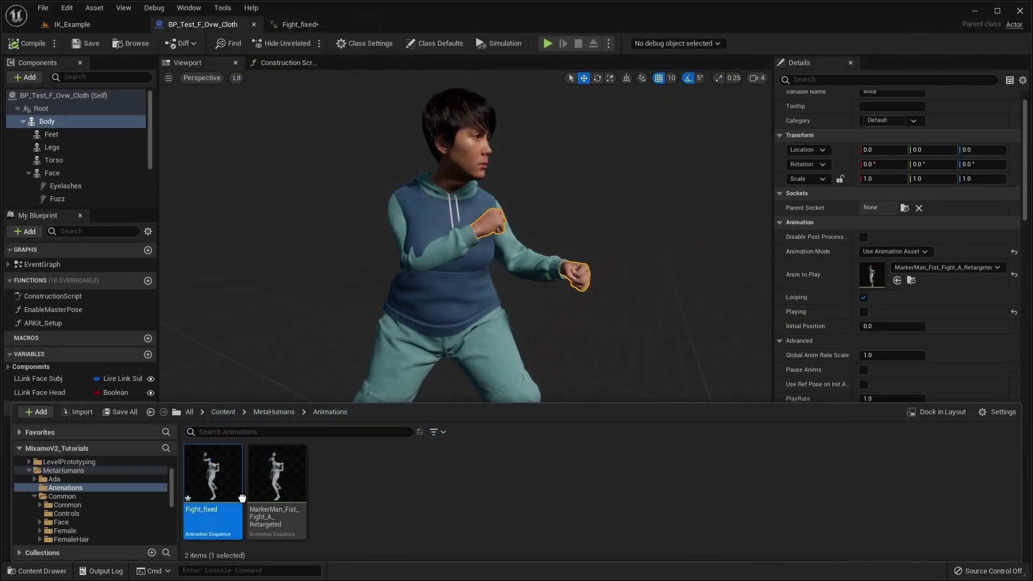
left_click_drag(213, 473, 875, 277)
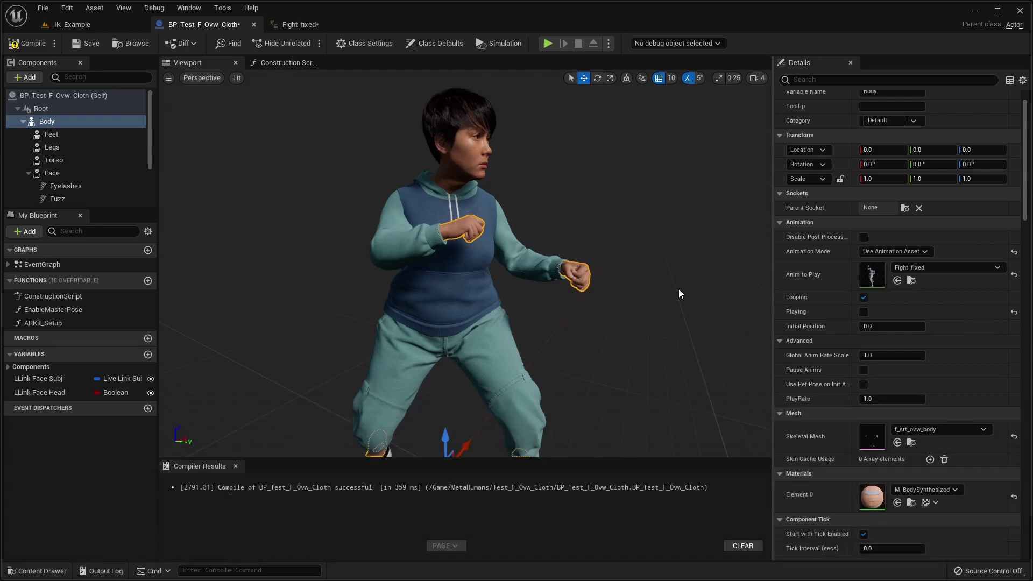
left_click(863, 313)
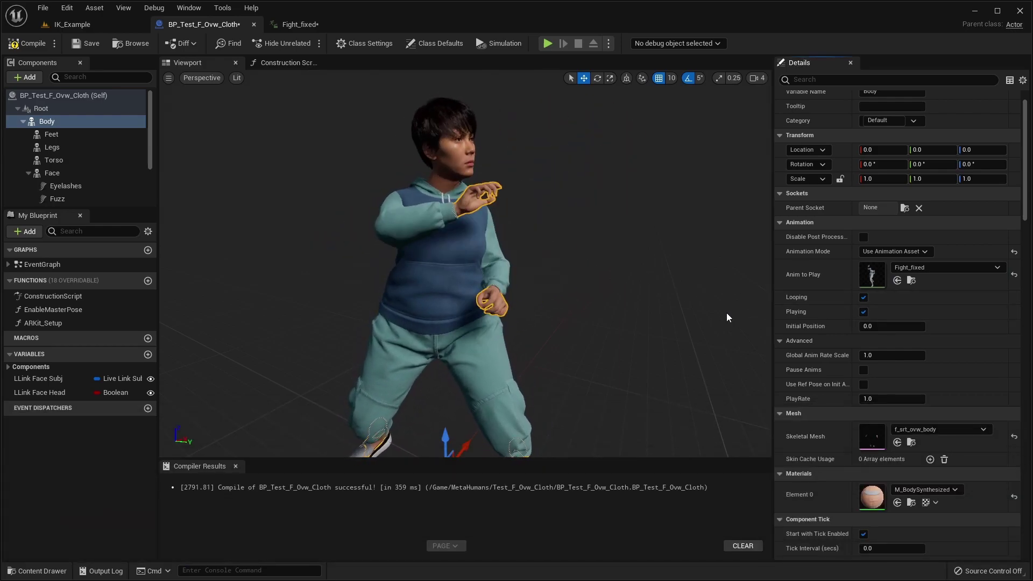
left_click(75, 95)
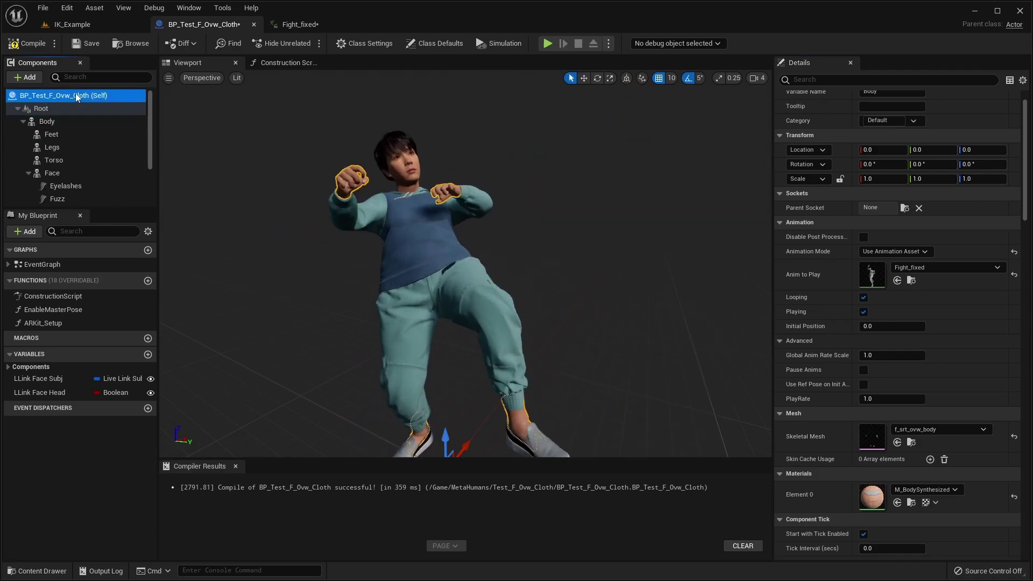